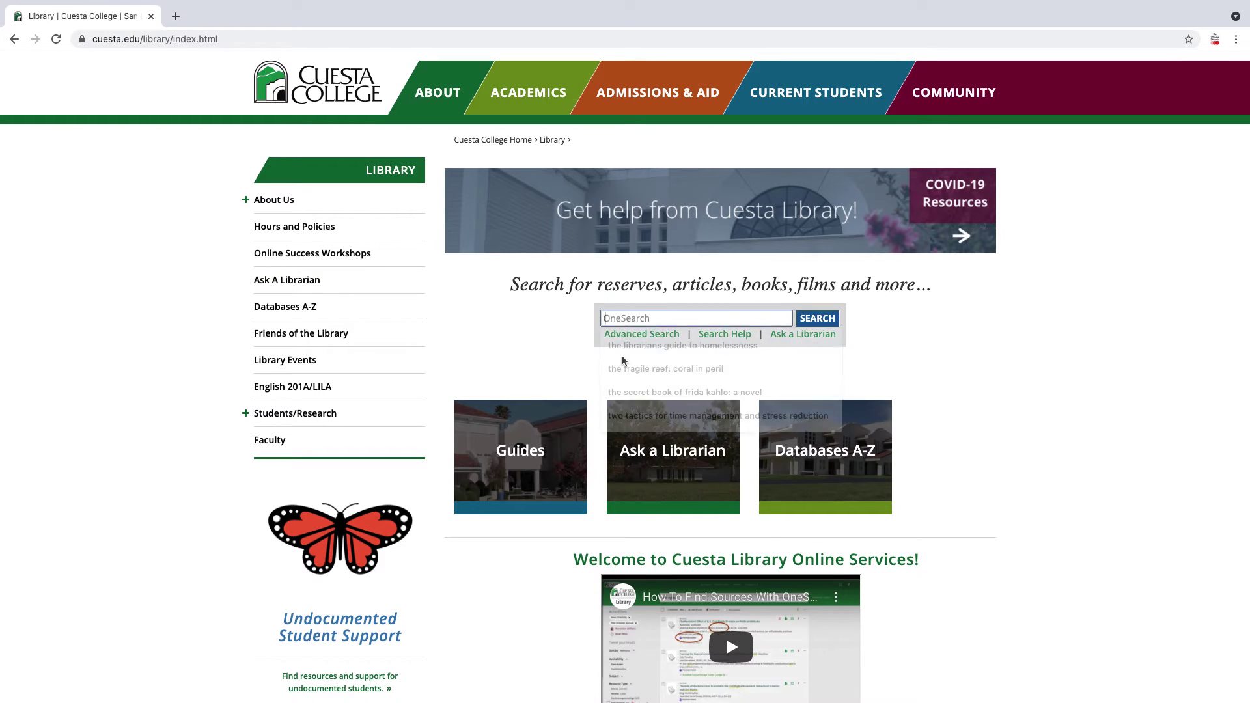
Search OneSearch for 'Two tactics for time management and stress reduction' via the suggestion.
{"action": "left_click", "coordinate": [625, 318]}
{"action": "type", "text": "two"}
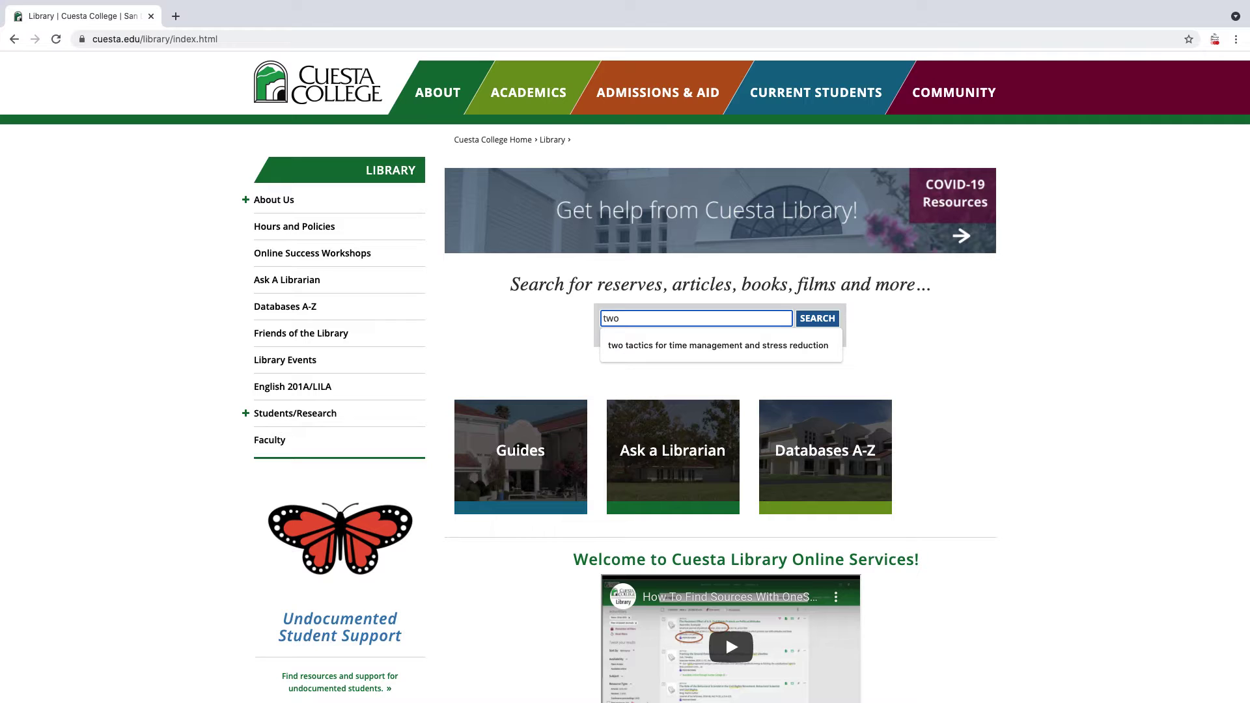
{"action": "key", "text": "Down"}
{"action": "key", "text": "Return"}
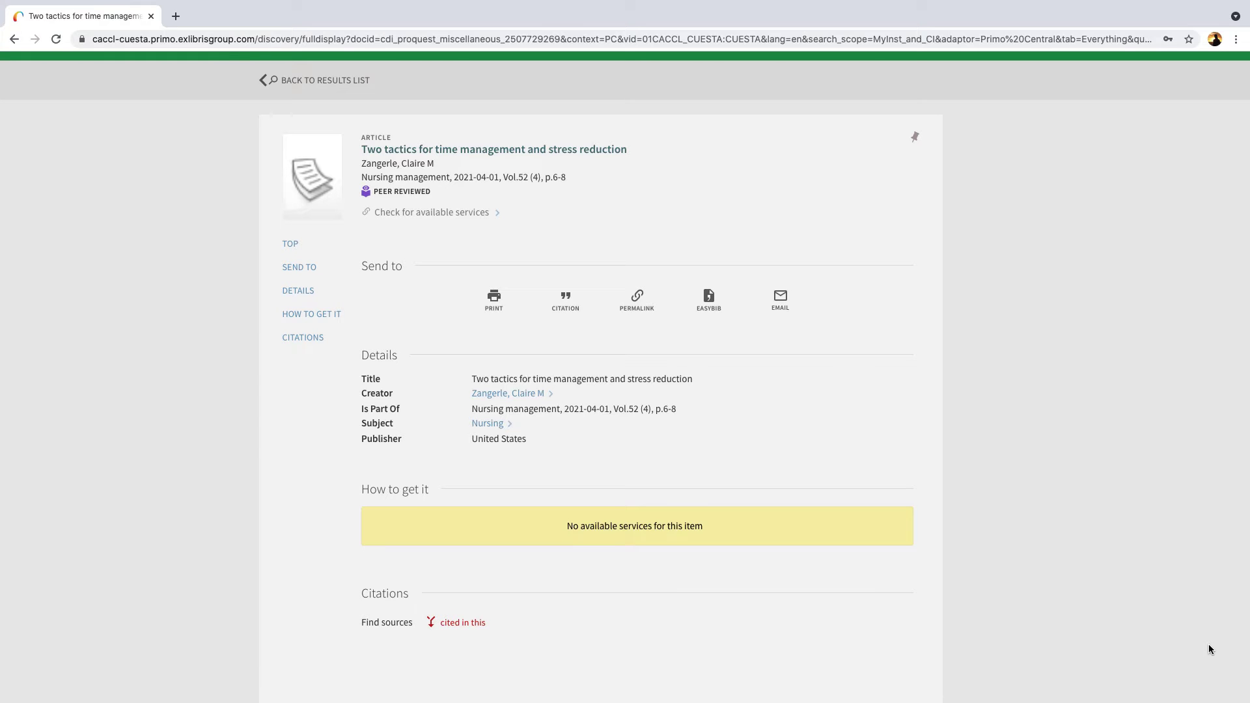
In a new tab go to cuesta.edu, then the Library and its student resources page.
{"action": "left_click", "coordinate": [177, 16]}
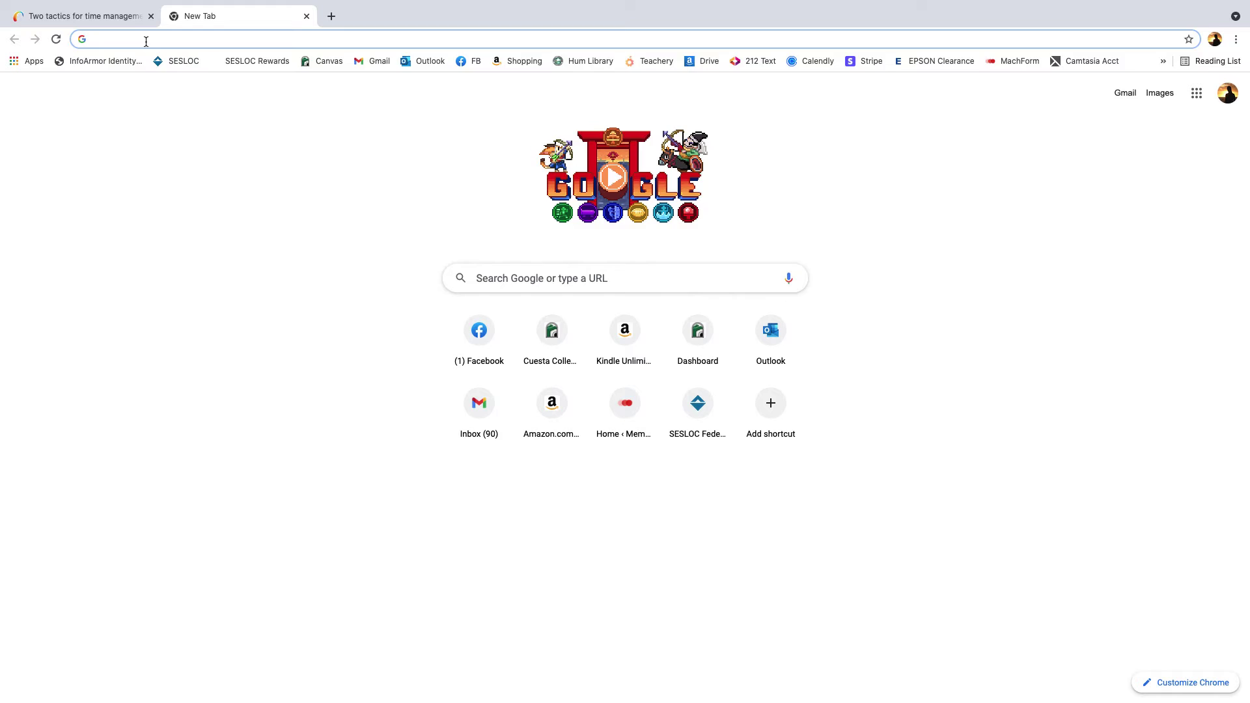
{"action": "type", "text": "cuesta.edu"}
{"action": "key", "text": "Return"}
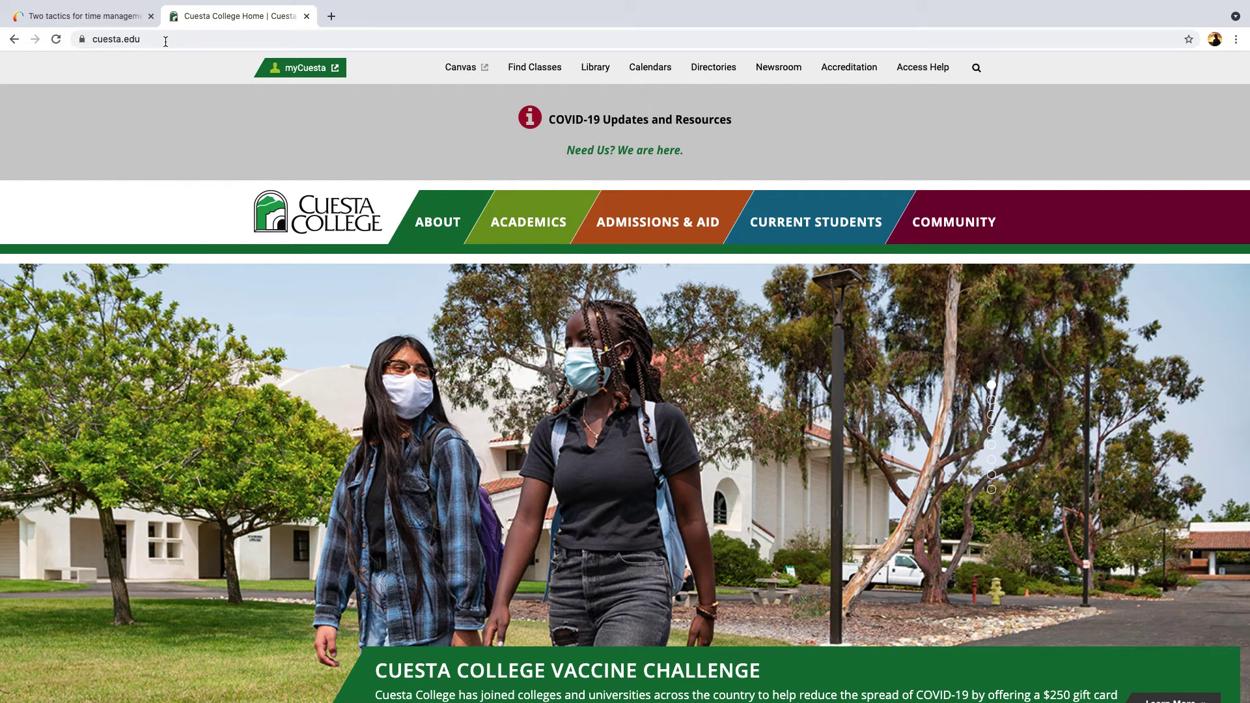
{"action": "left_click", "coordinate": [596, 70]}
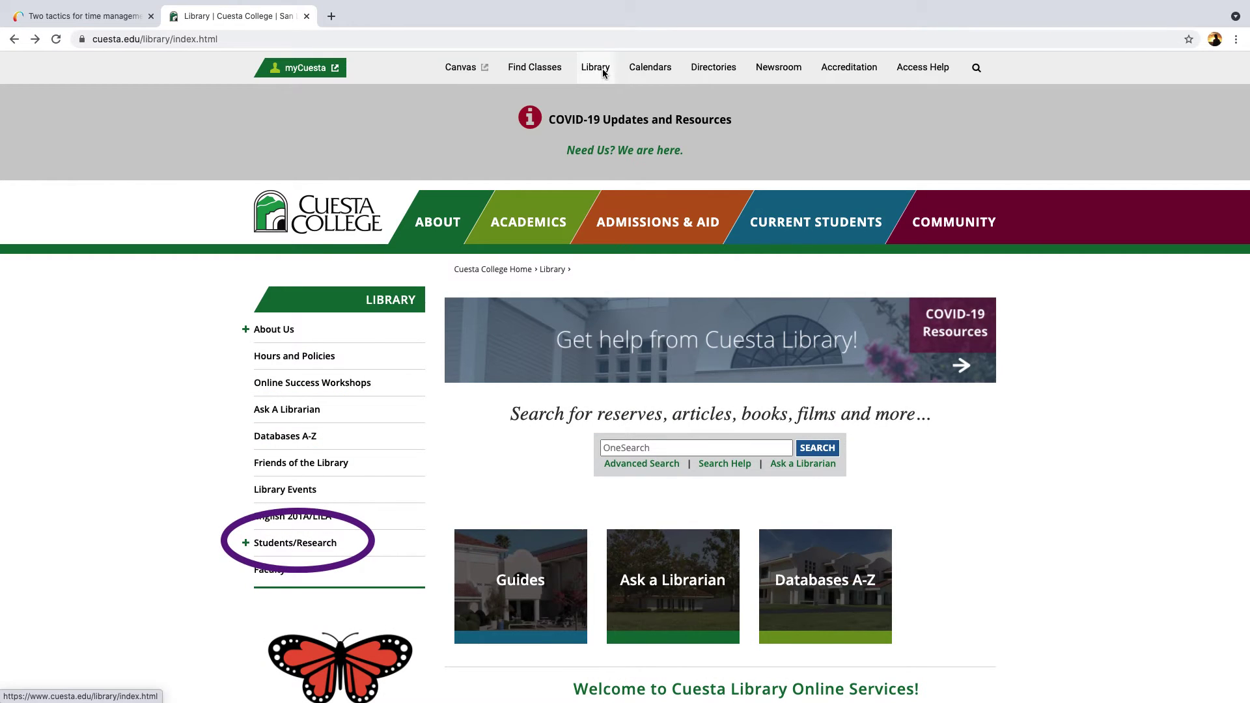
{"action": "left_click", "coordinate": [265, 543]}
{"action": "scroll", "coordinate": [263, 546], "scroll_direction": "down", "scroll_amount": 1}
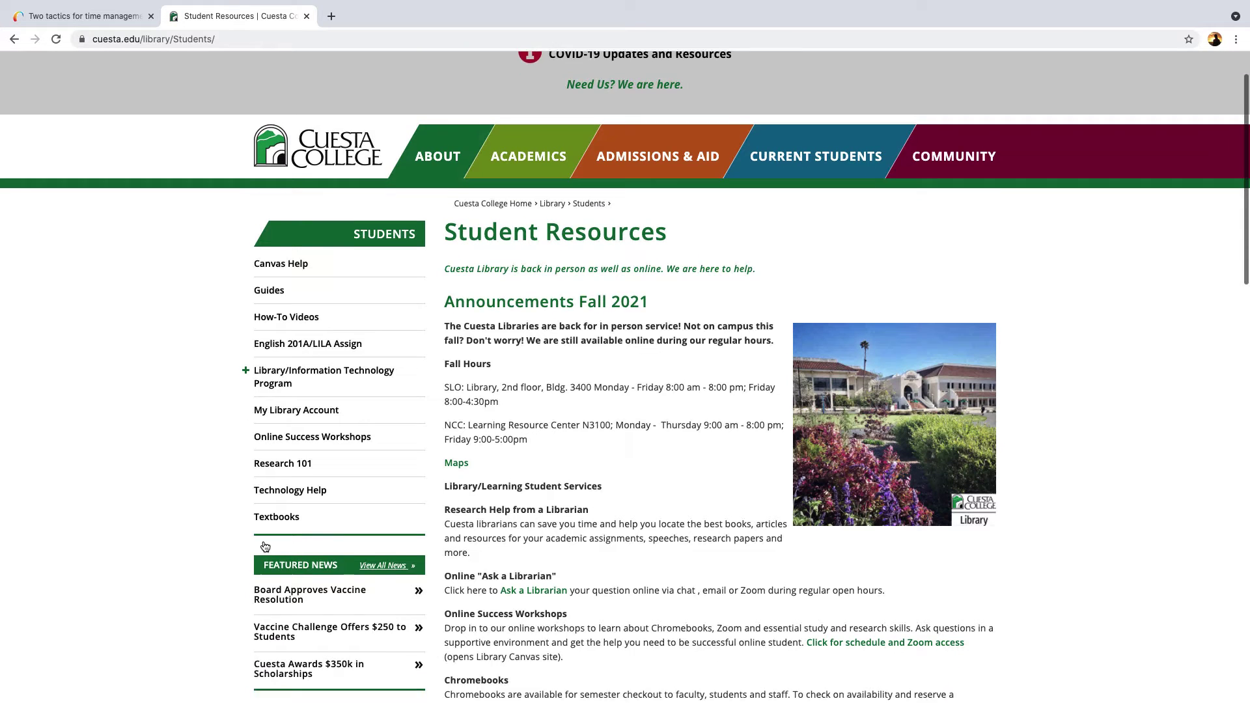
{"action": "scroll", "coordinate": [265, 546], "scroll_direction": "down", "scroll_amount": 1}
{"action": "scroll", "coordinate": [263, 546], "scroll_direction": "down", "scroll_amount": 1}
{"action": "scroll", "coordinate": [264, 546], "scroll_direction": "down", "scroll_amount": 1}
{"action": "scroll", "coordinate": [264, 546], "scroll_direction": "down", "scroll_amount": 1}
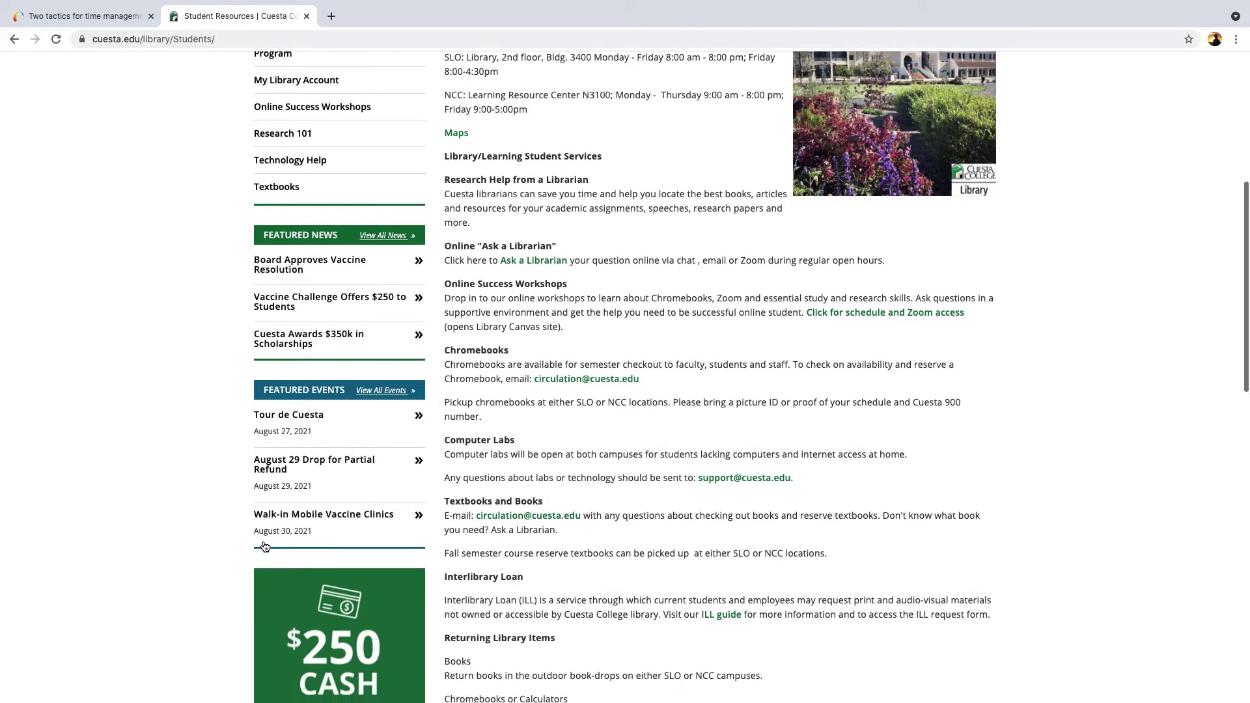
{"action": "scroll", "coordinate": [263, 546], "scroll_direction": "down", "scroll_amount": 1}
{"action": "scroll", "coordinate": [264, 545], "scroll_direction": "down", "scroll_amount": 1}
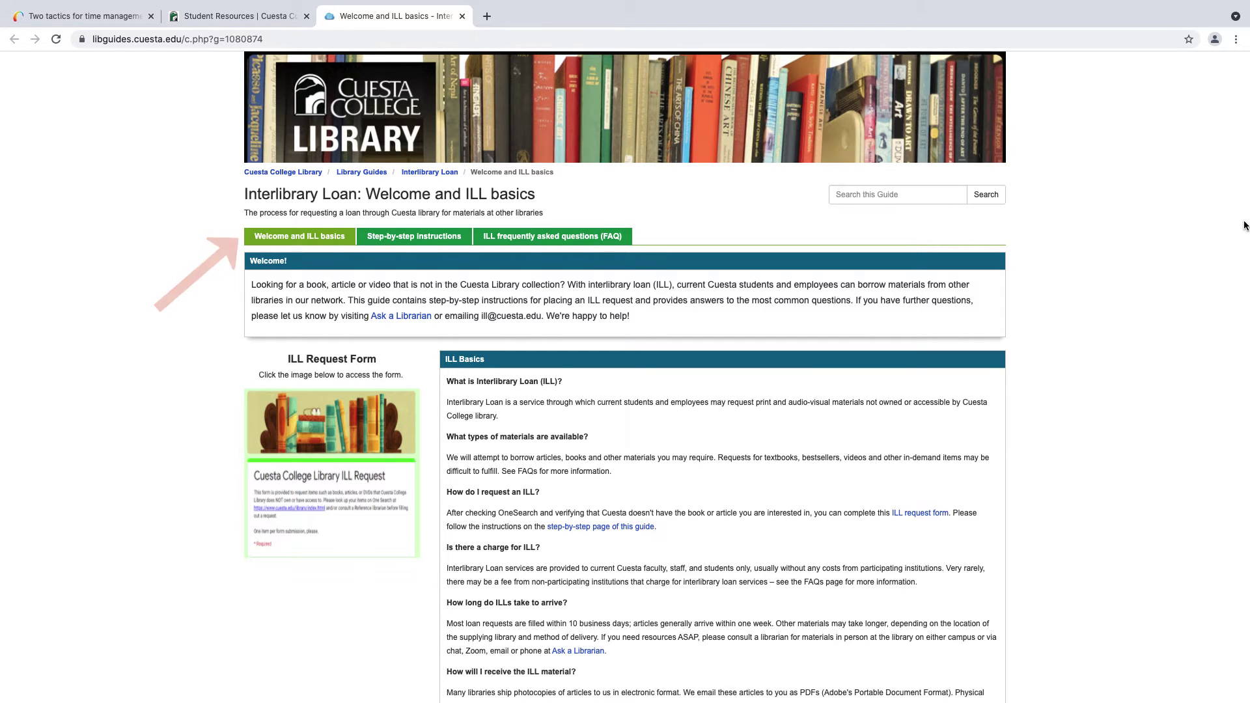
{"action": "scroll", "coordinate": [1245, 227], "scroll_direction": "down", "scroll_amount": 2}
{"action": "scroll", "coordinate": [1244, 226], "scroll_direction": "down", "scroll_amount": 2}
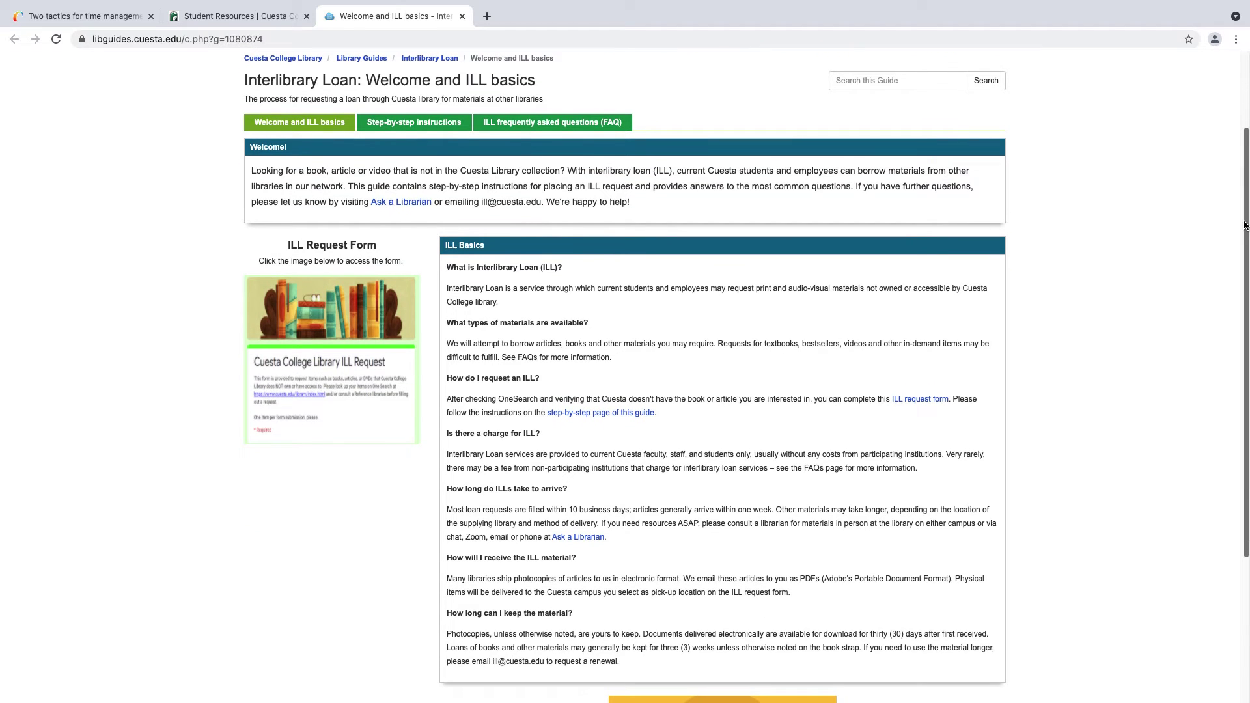
{"action": "scroll", "coordinate": [336, 303], "scroll_direction": "up", "scroll_amount": 1}
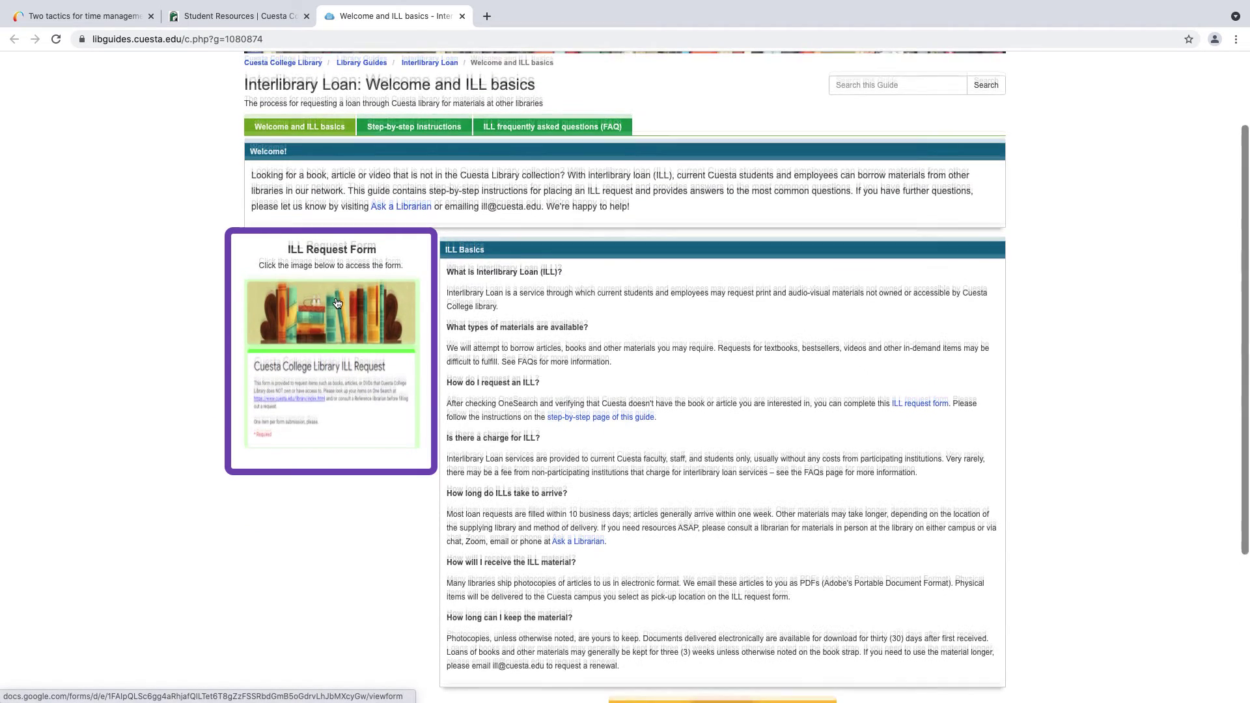
Open the ILL Request Form from the interlibrary loan guide.
{"action": "left_click", "coordinate": [336, 303]}
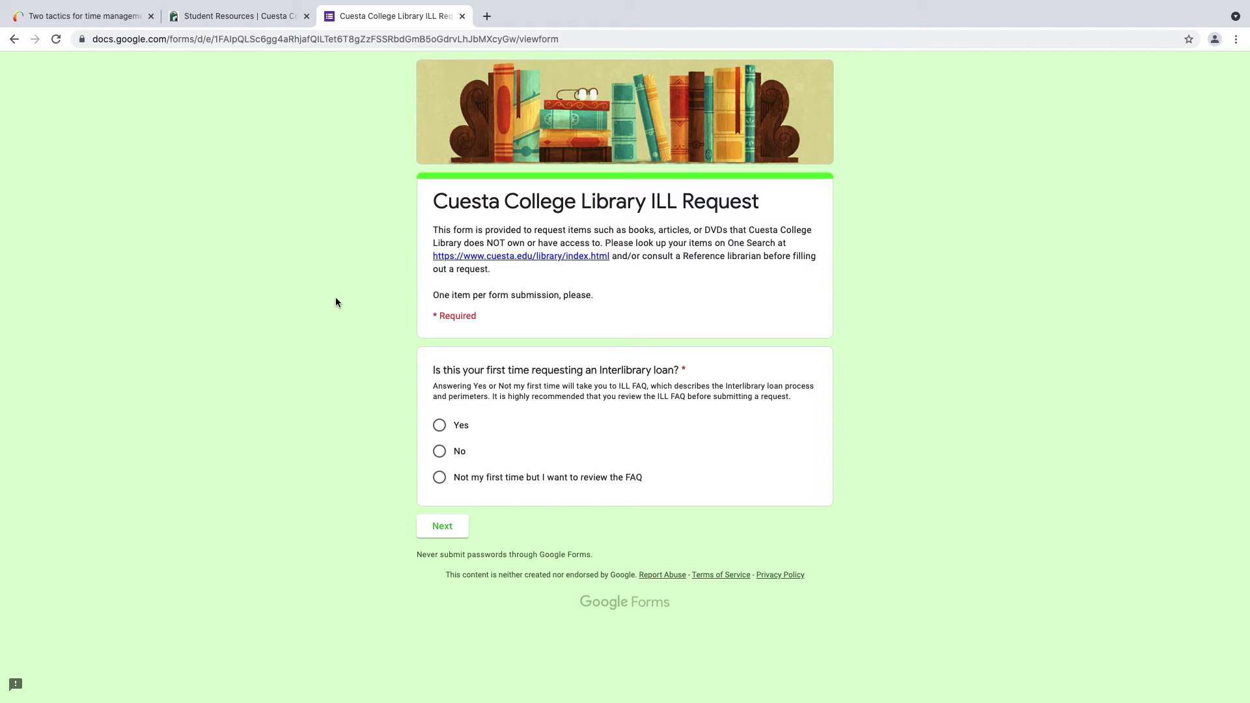
Answer No to the first-time loan question and continue to requestor information.
{"action": "left_click", "coordinate": [438, 454]}
{"action": "left_click", "coordinate": [442, 531]}
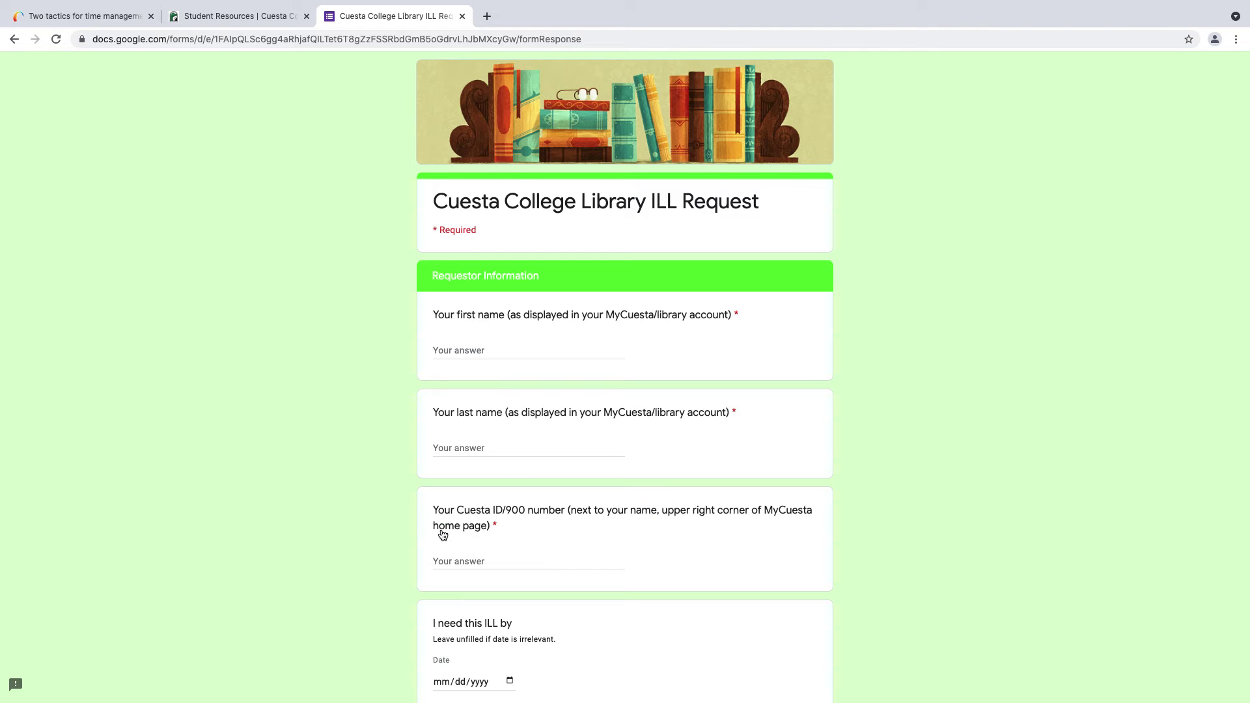
{"action": "scroll", "coordinate": [442, 535], "scroll_direction": "down", "scroll_amount": 1}
{"action": "scroll", "coordinate": [441, 535], "scroll_direction": "down", "scroll_amount": 1}
{"action": "scroll", "coordinate": [441, 535], "scroll_direction": "down", "scroll_amount": 1}
{"action": "scroll", "coordinate": [441, 536], "scroll_direction": "down", "scroll_amount": 1}
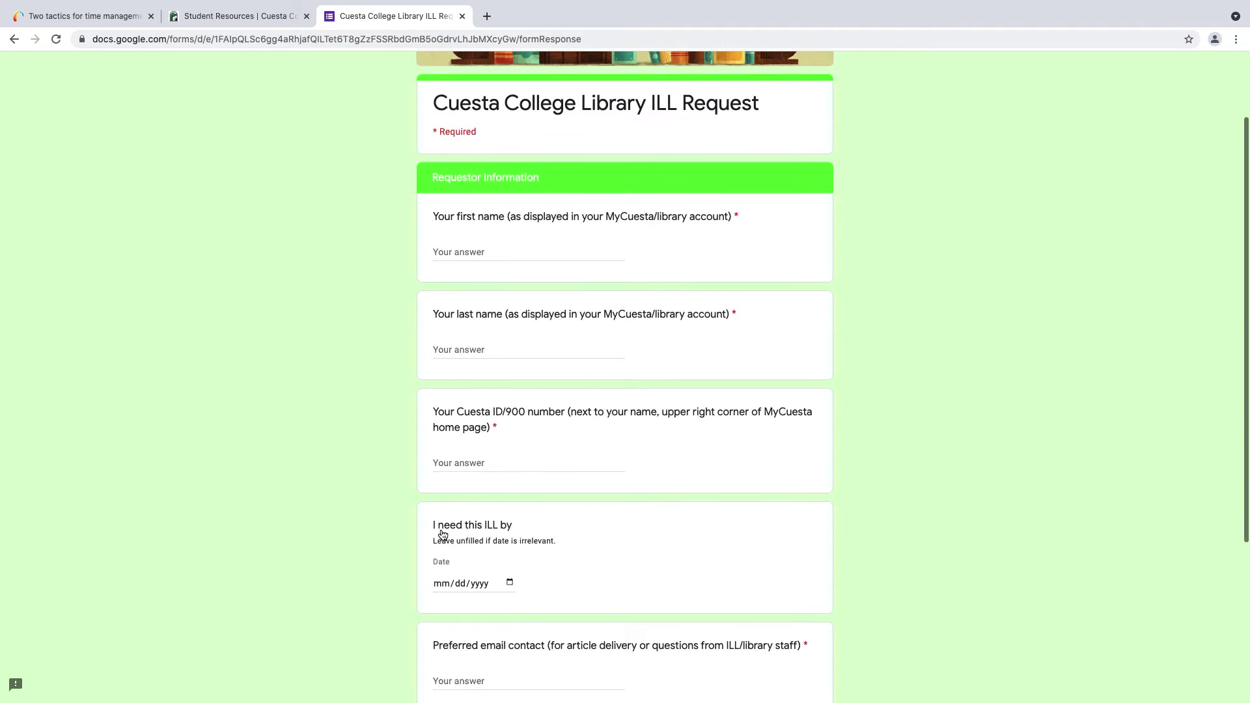
{"action": "scroll", "coordinate": [442, 534], "scroll_direction": "down", "scroll_amount": 1}
{"action": "scroll", "coordinate": [441, 536], "scroll_direction": "down", "scroll_amount": 1}
{"action": "scroll", "coordinate": [441, 536], "scroll_direction": "down", "scroll_amount": 1}
{"action": "scroll", "coordinate": [441, 536], "scroll_direction": "down", "scroll_amount": 1}
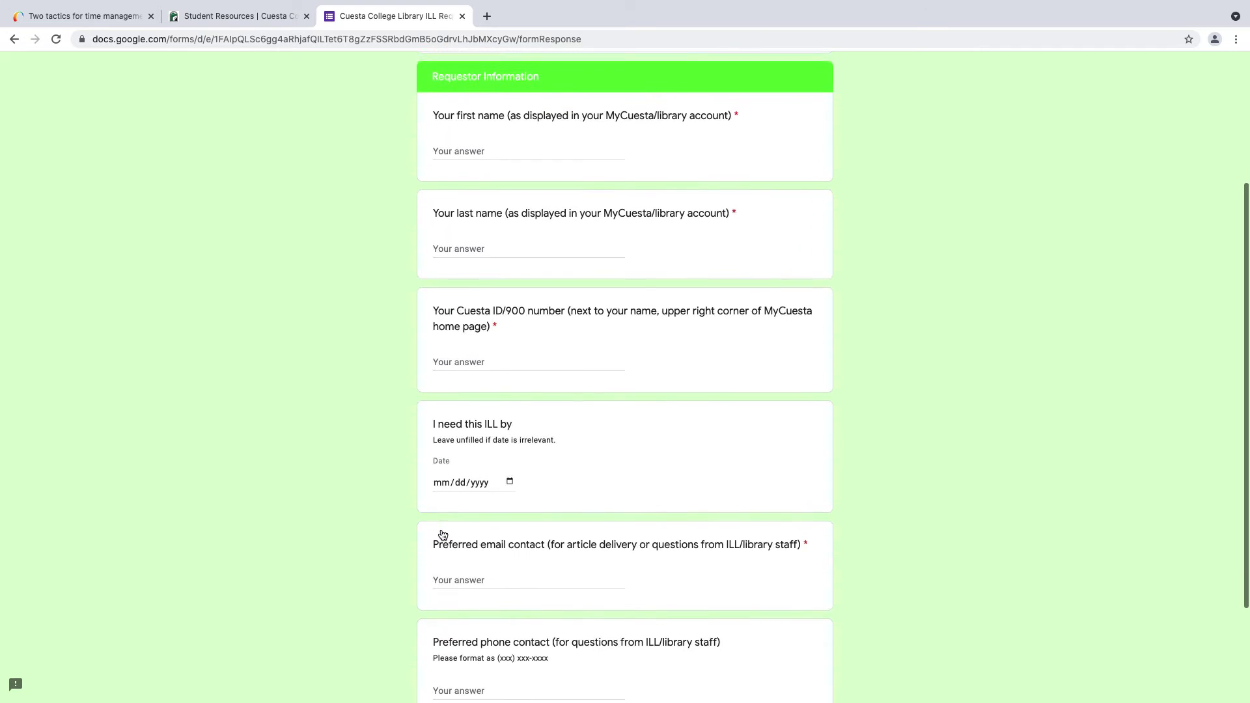
{"action": "scroll", "coordinate": [441, 535], "scroll_direction": "down", "scroll_amount": 1}
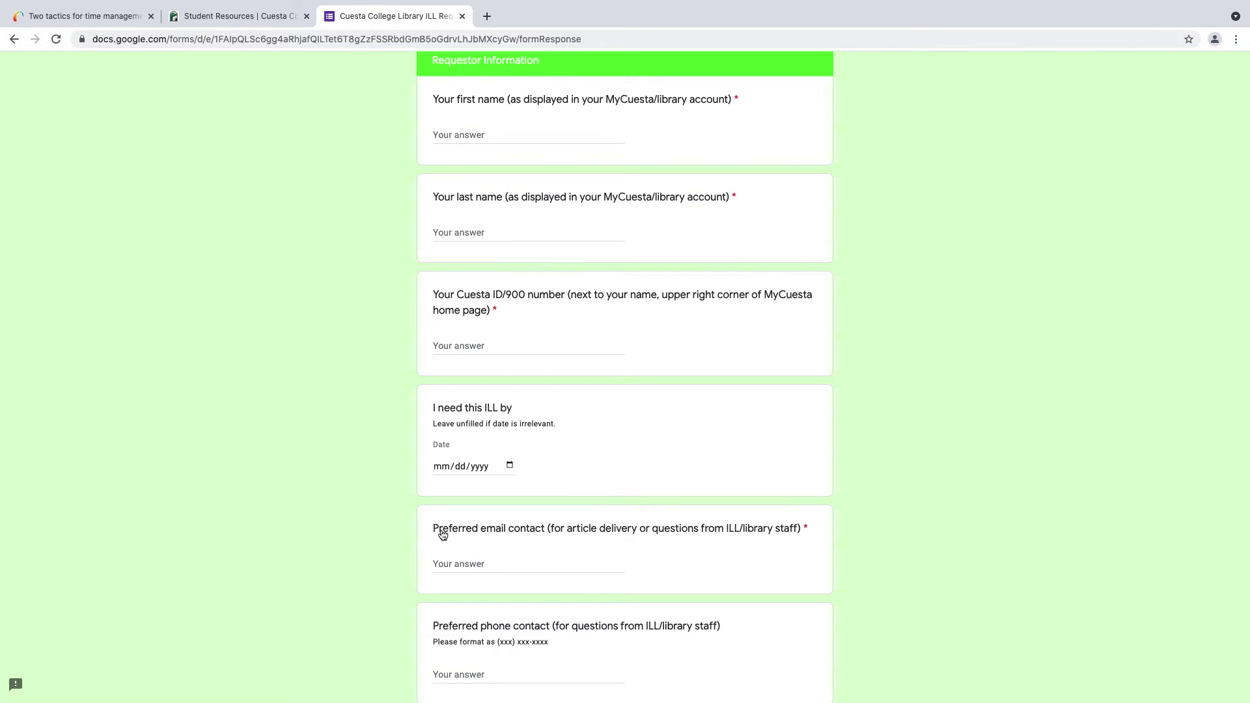
{"action": "scroll", "coordinate": [442, 536], "scroll_direction": "down", "scroll_amount": 1}
{"action": "scroll", "coordinate": [441, 535], "scroll_direction": "down", "scroll_amount": 1}
{"action": "scroll", "coordinate": [441, 534], "scroll_direction": "down", "scroll_amount": 1}
{"action": "scroll", "coordinate": [441, 536], "scroll_direction": "down", "scroll_amount": 1}
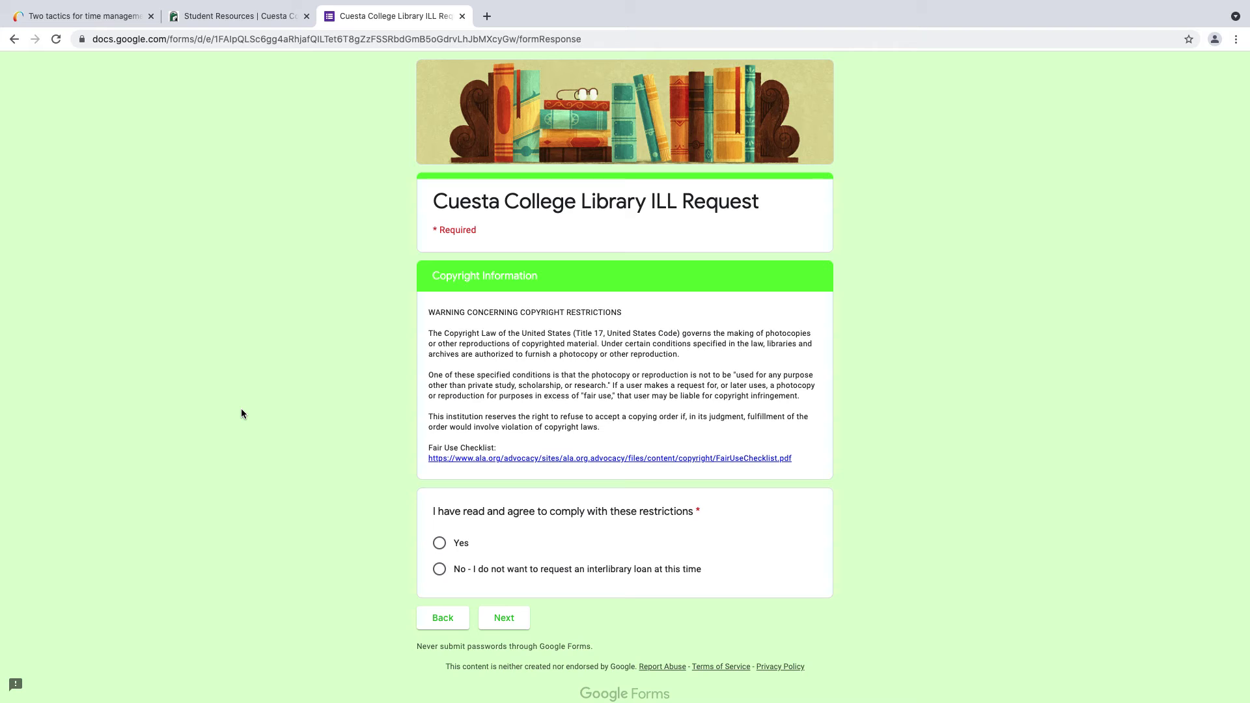
Answer Yes to the copyright restrictions and choose 'an electronic item: article or photocopy'.
{"action": "left_click", "coordinate": [439, 544]}
{"action": "left_click", "coordinate": [504, 619]}
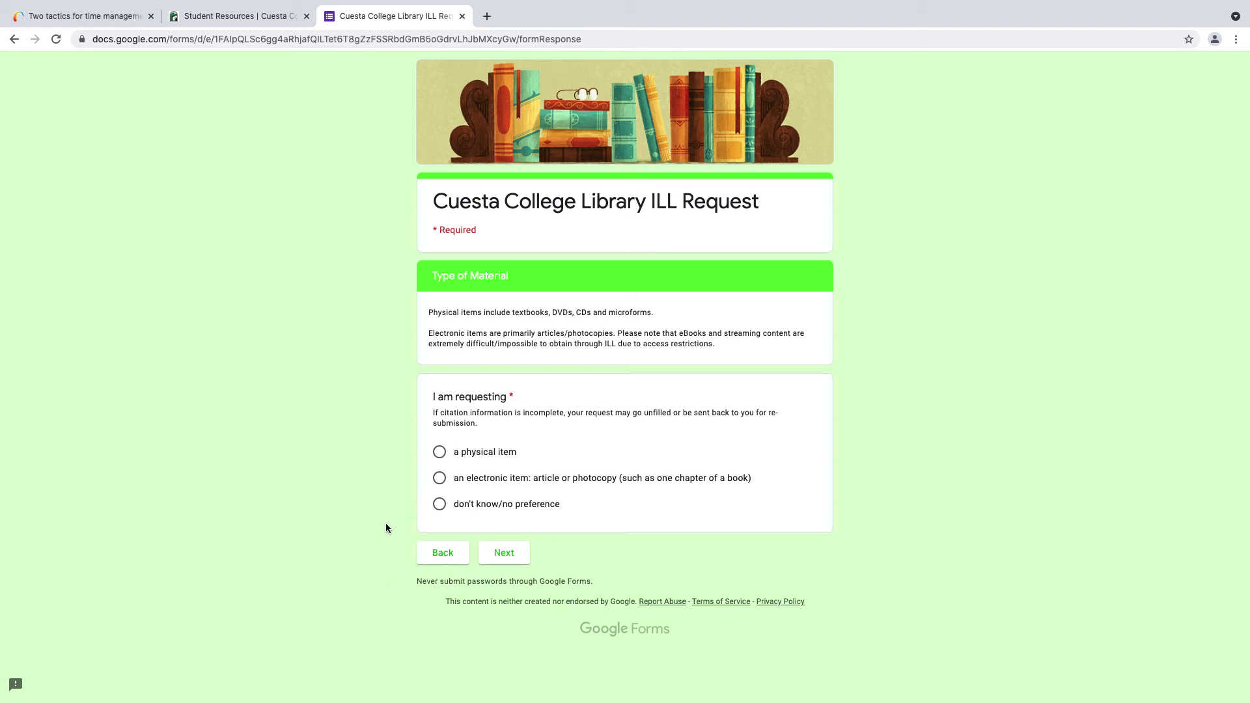
{"action": "left_click", "coordinate": [440, 480]}
Copy the journal name Nursing management from the record into the Journal Title field.
{"action": "left_click", "coordinate": [493, 553]}
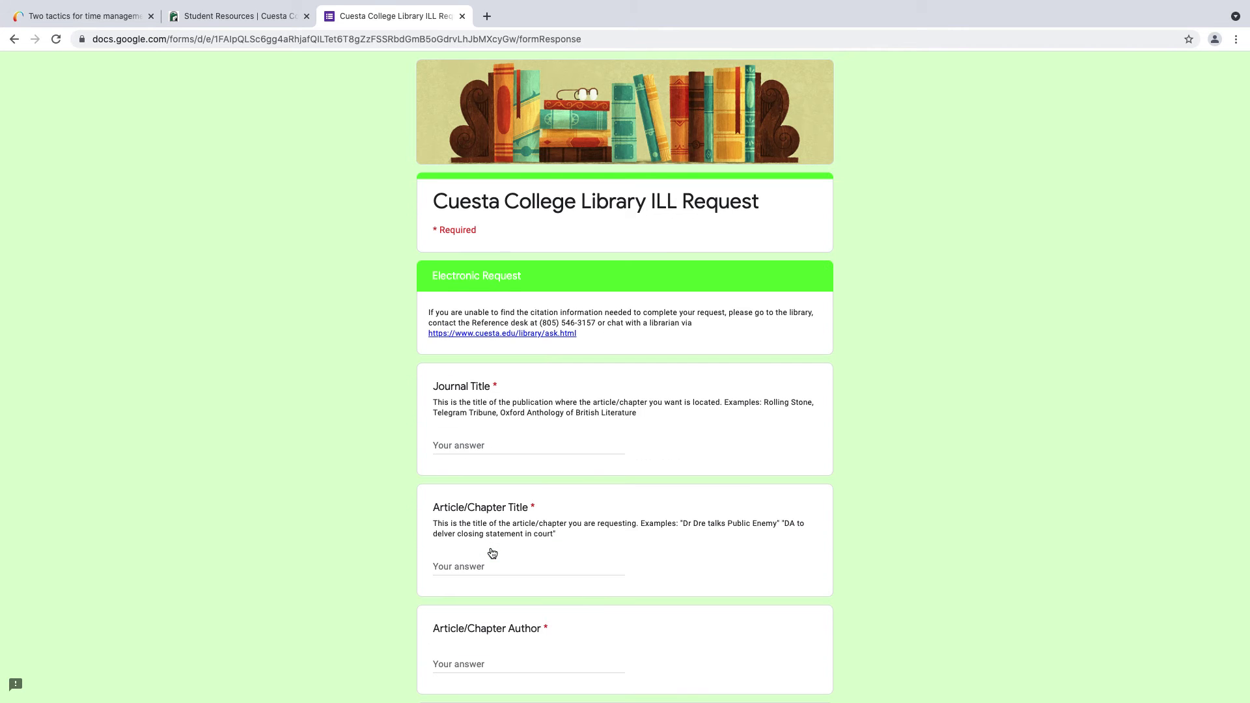
{"action": "scroll", "coordinate": [493, 552], "scroll_direction": "down", "scroll_amount": 3}
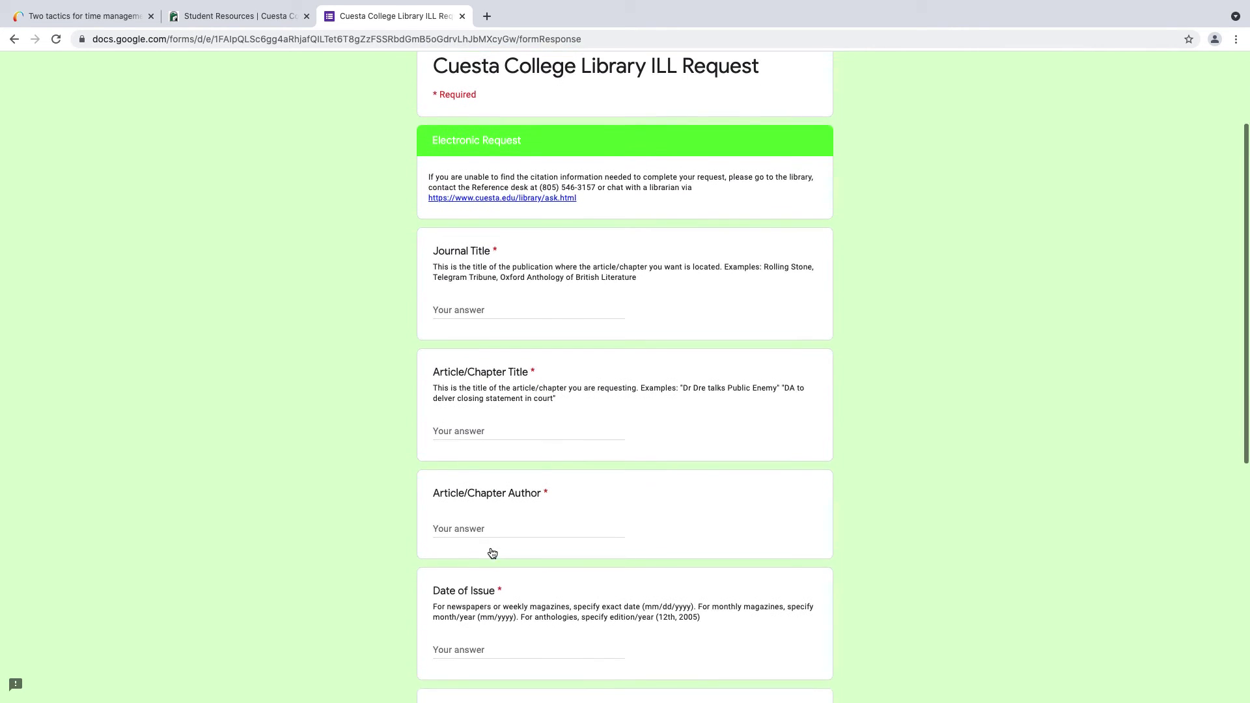
{"action": "scroll", "coordinate": [492, 553], "scroll_direction": "down", "scroll_amount": 2}
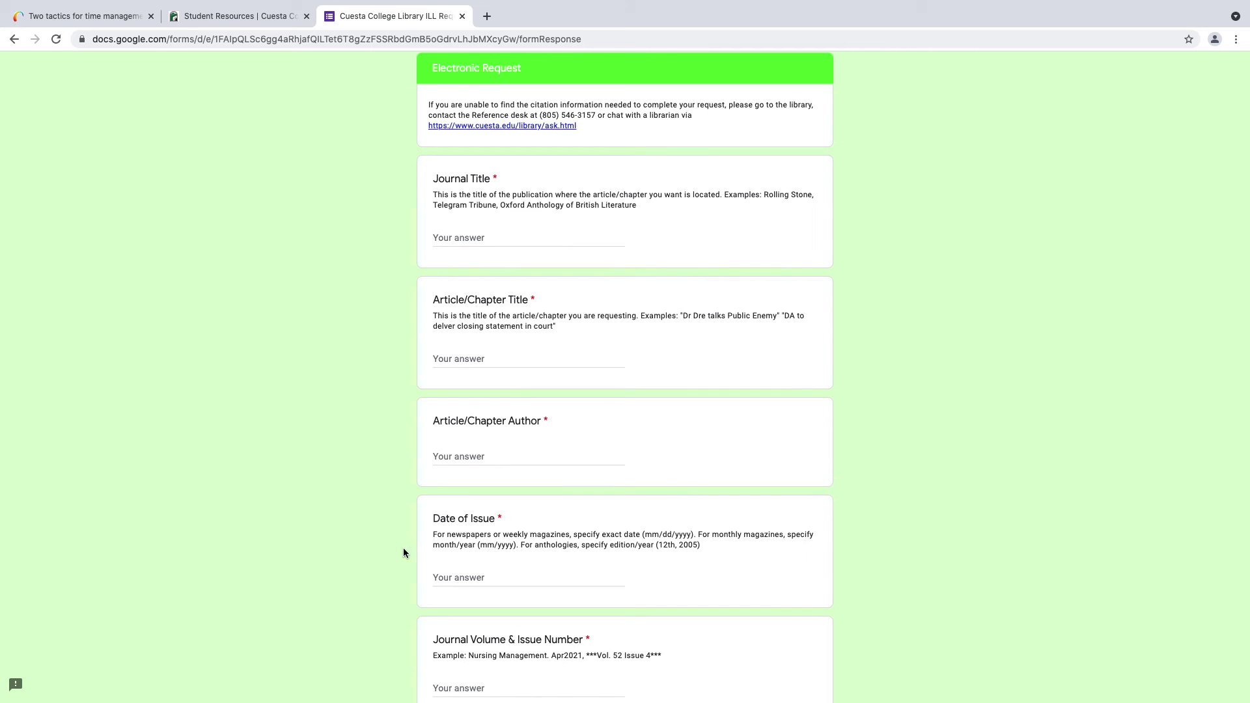
{"action": "left_click", "coordinate": [110, 16]}
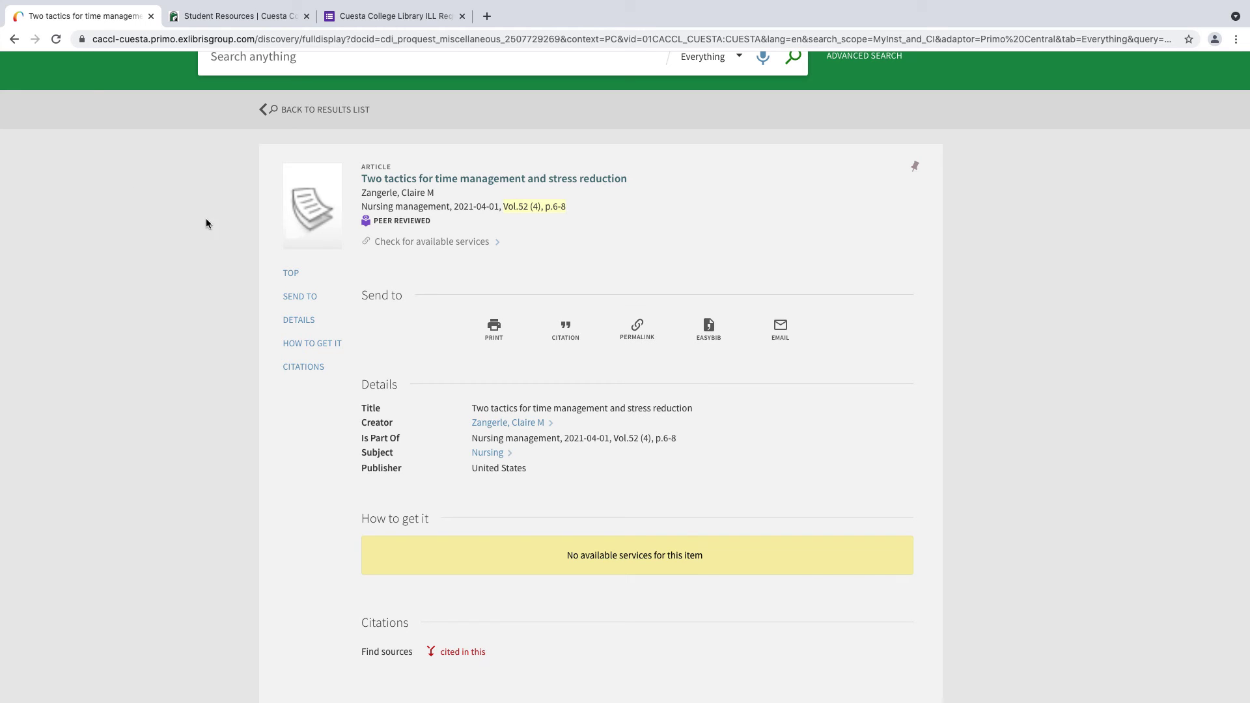
{"action": "left_click", "coordinate": [361, 206]}
{"action": "left_click_drag", "start_coordinate": [419, 208], "coordinate": [451, 205]}
{"action": "key", "text": "ctrl+c"}
{"action": "left_click", "coordinate": [418, 16]}
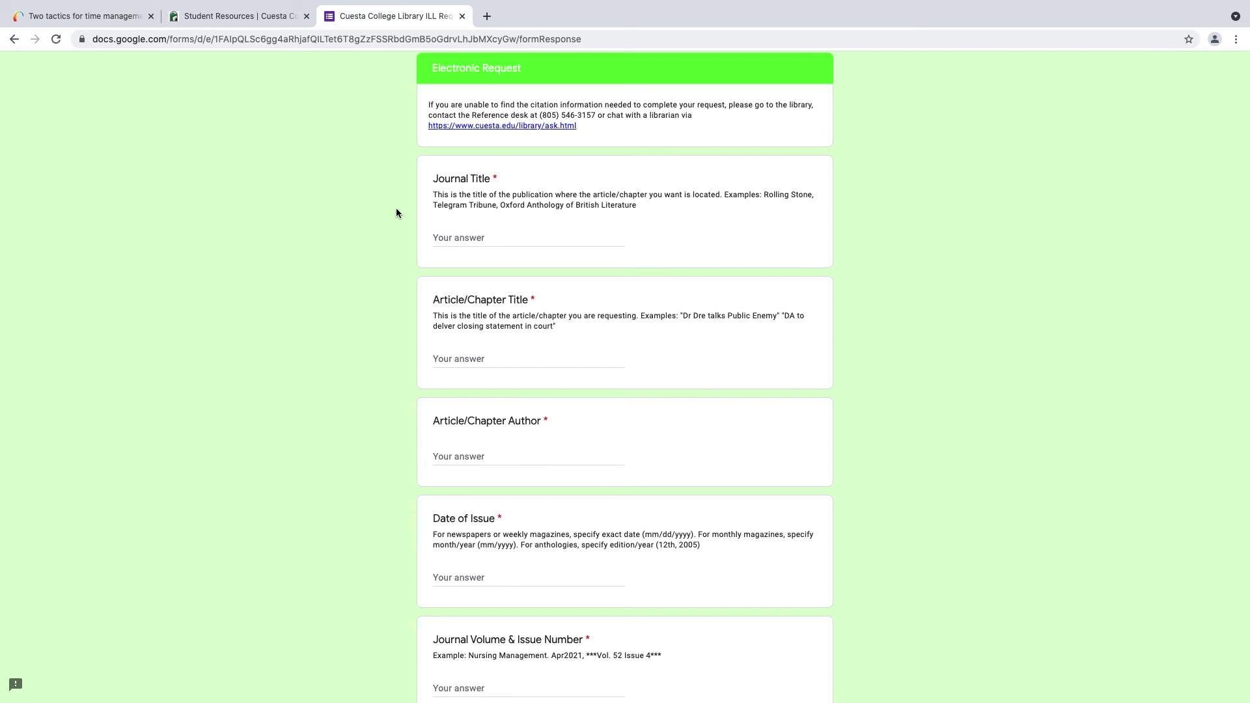
{"action": "left_click", "coordinate": [442, 235]}
{"action": "key", "text": "ctrl+v"}
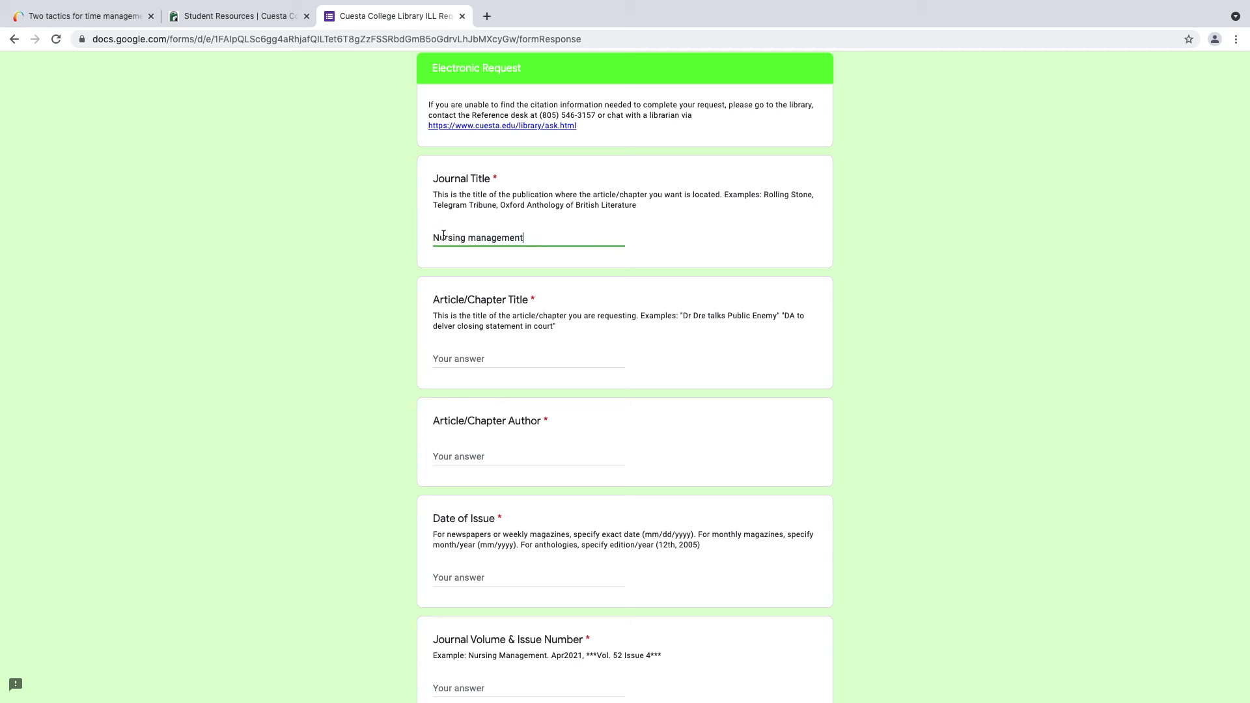
Copy the article title from the record into the Article/Chapter Title field.
{"action": "left_click", "coordinate": [441, 359]}
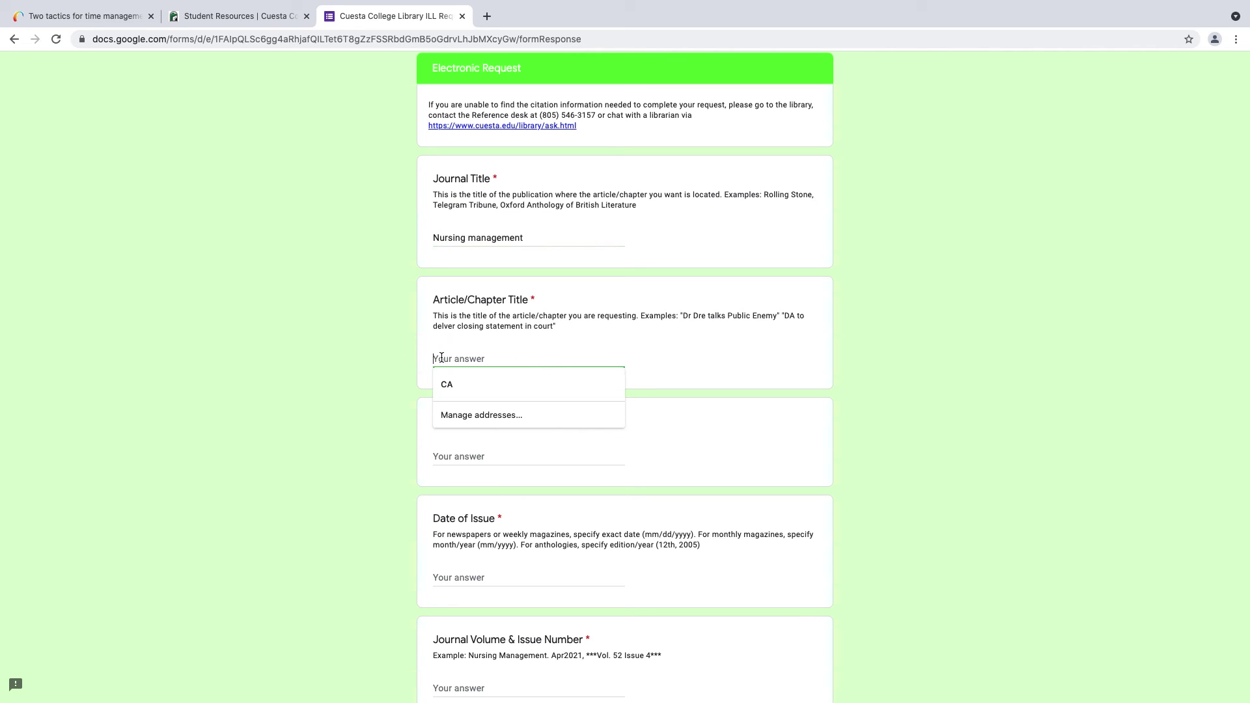
{"action": "left_click", "coordinate": [67, 18]}
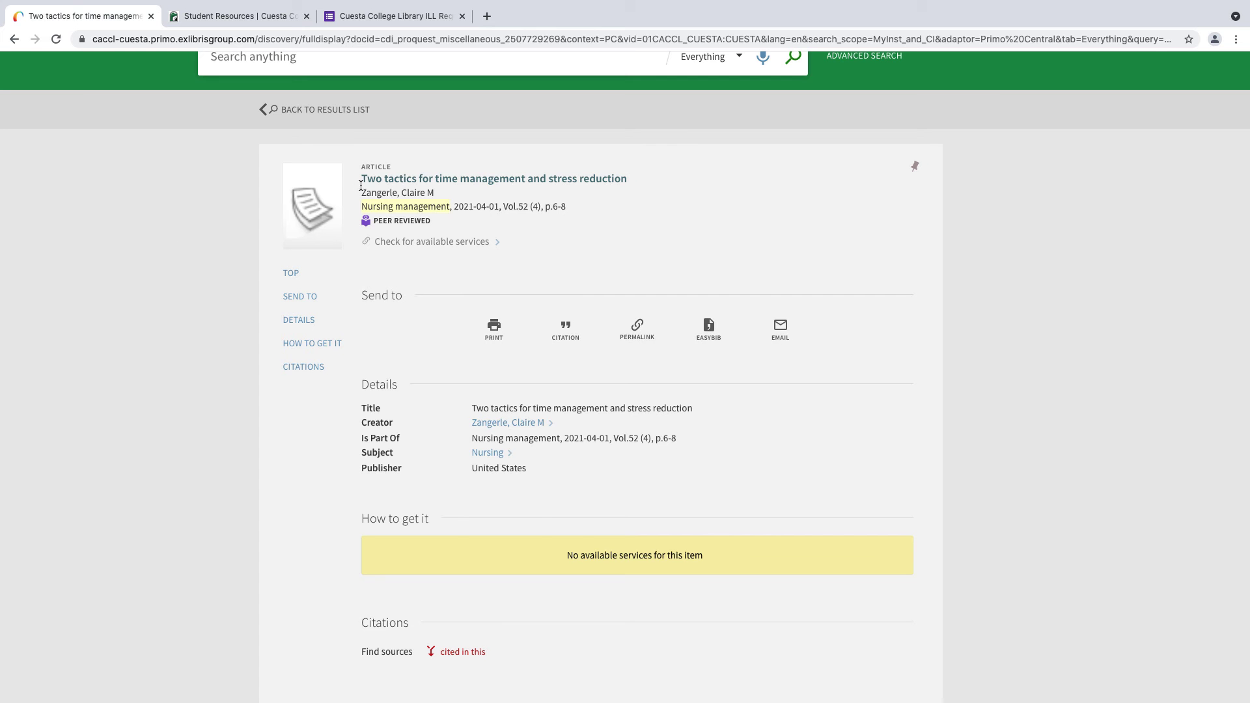
{"action": "left_click_drag", "start_coordinate": [361, 180], "coordinate": [528, 186]}
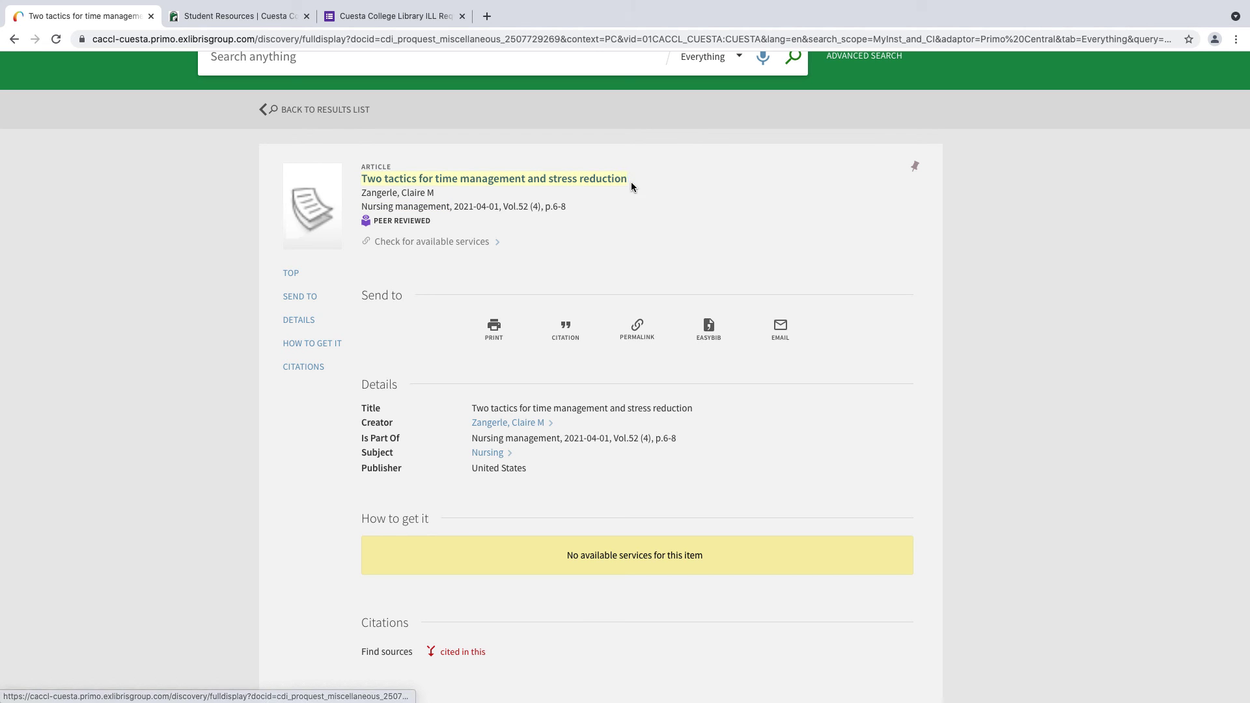
{"action": "left_click", "coordinate": [422, 16]}
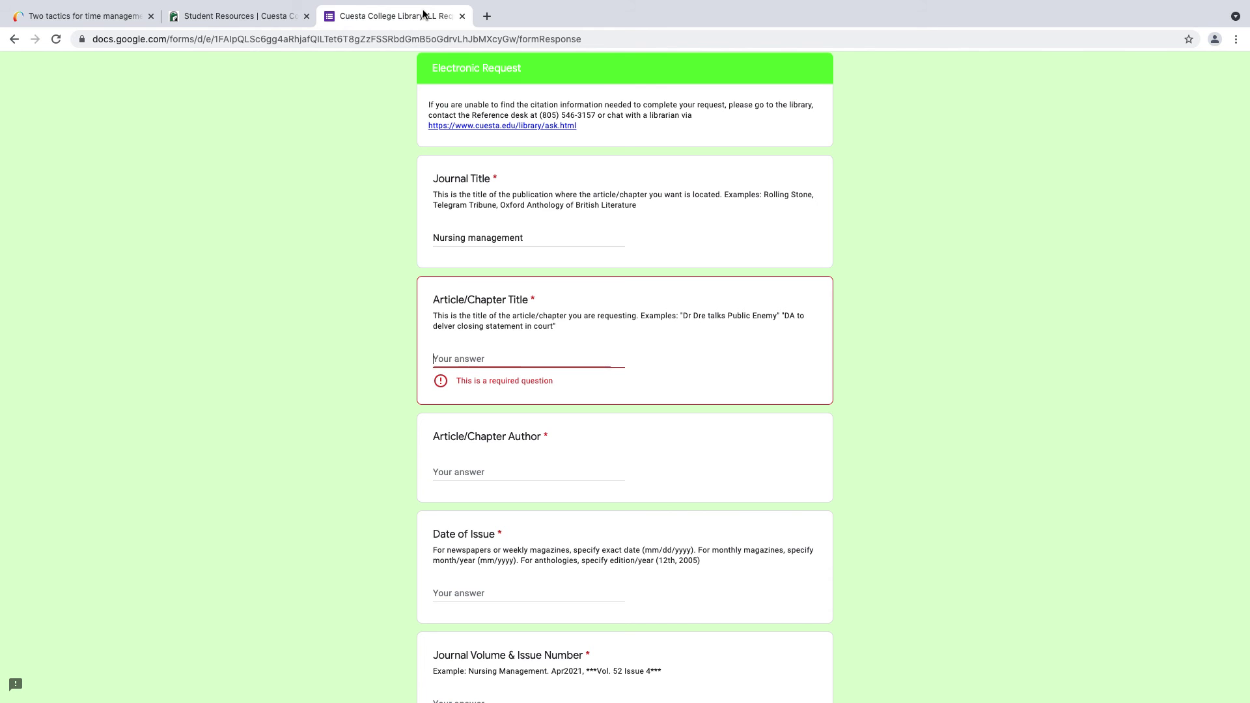
{"action": "key", "text": "ctrl+v"}
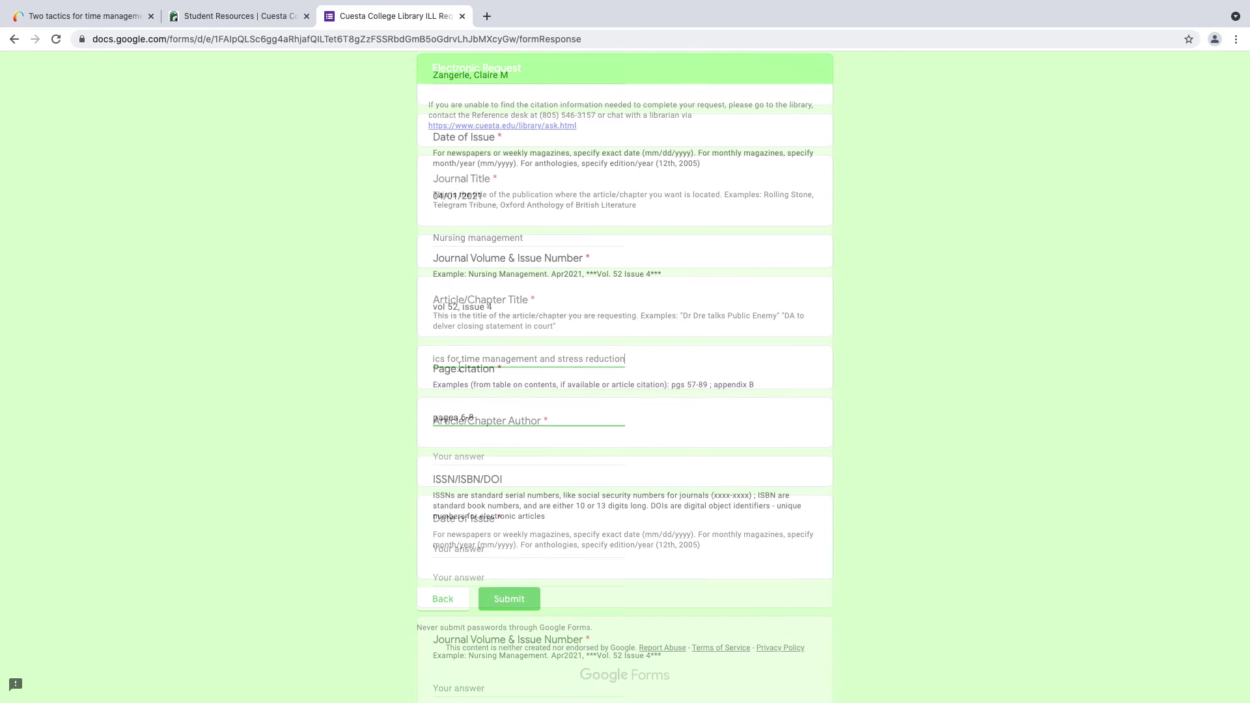